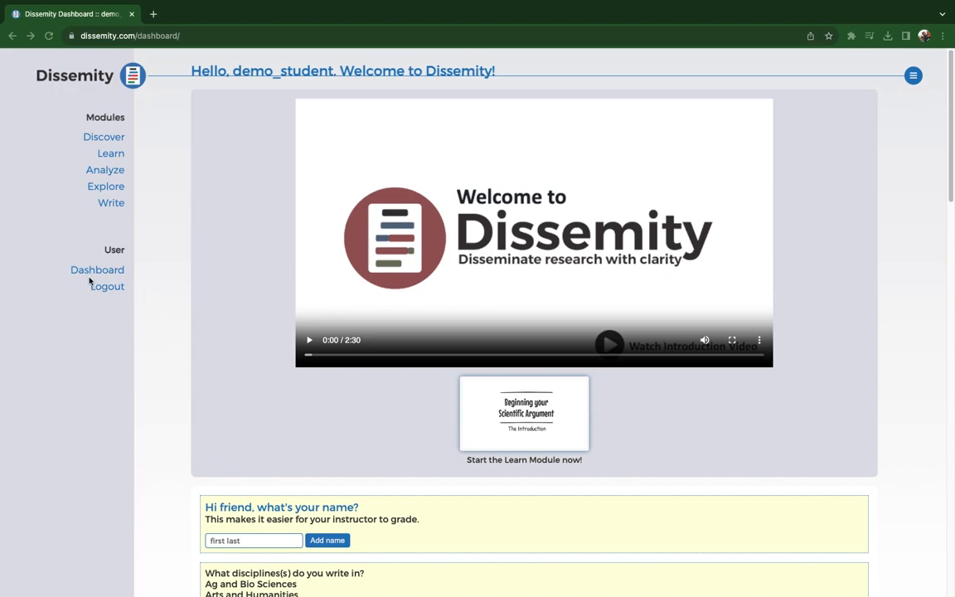
Step: Open the Discover module and view the list of disciplines available for finding a model article
left_click(104, 139)
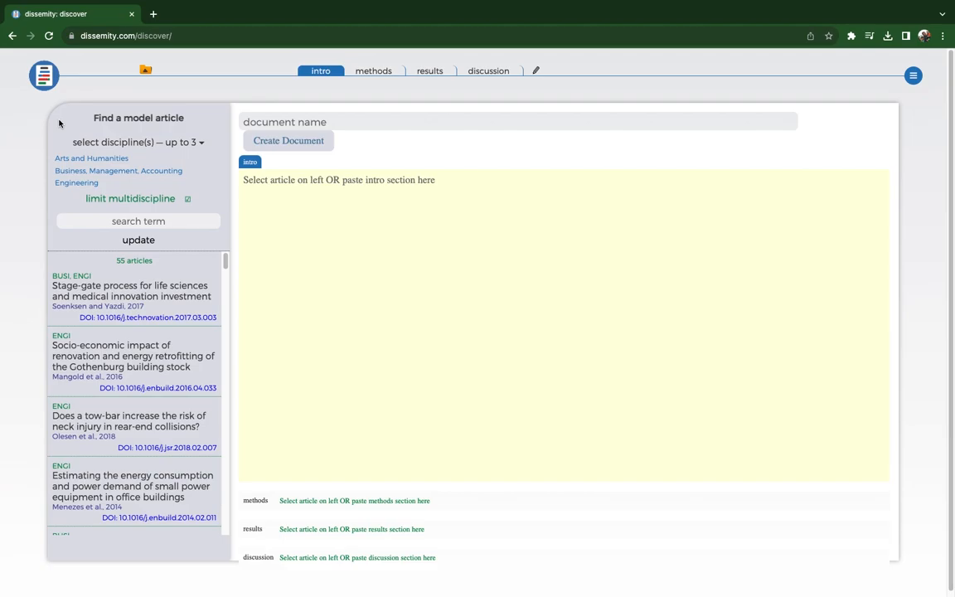
left_click(249, 184)
left_click(262, 122)
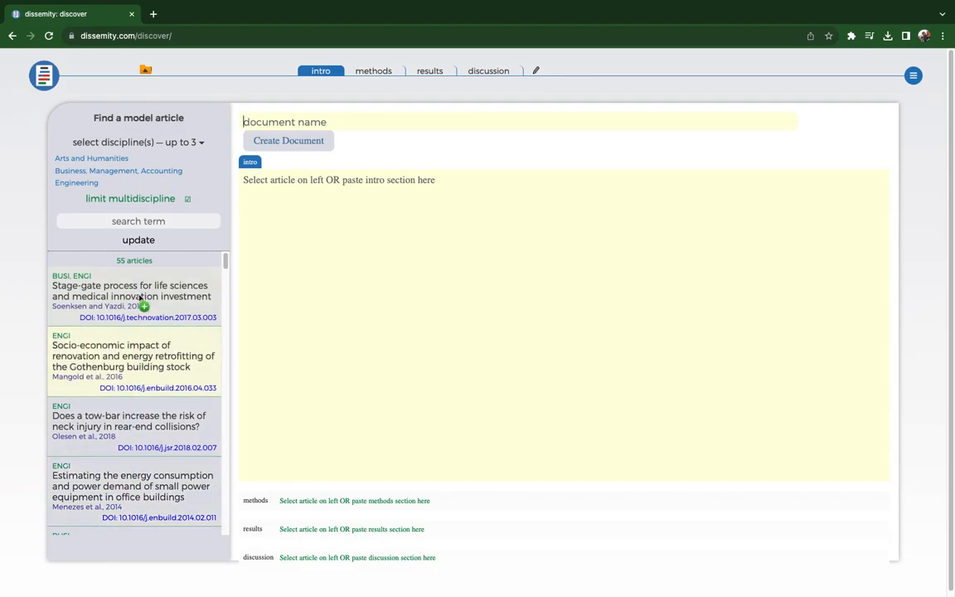
left_click(148, 144)
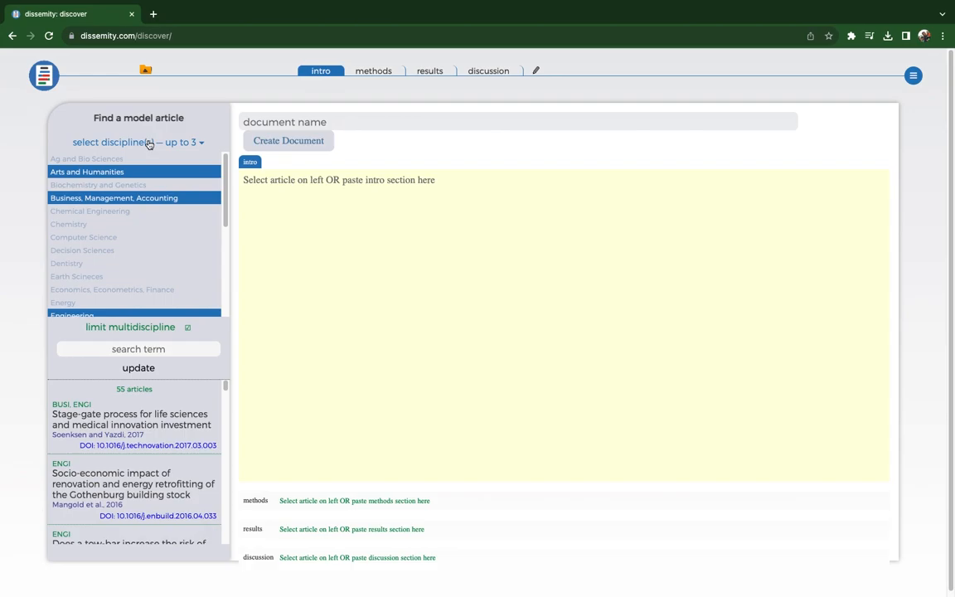
left_click(147, 143)
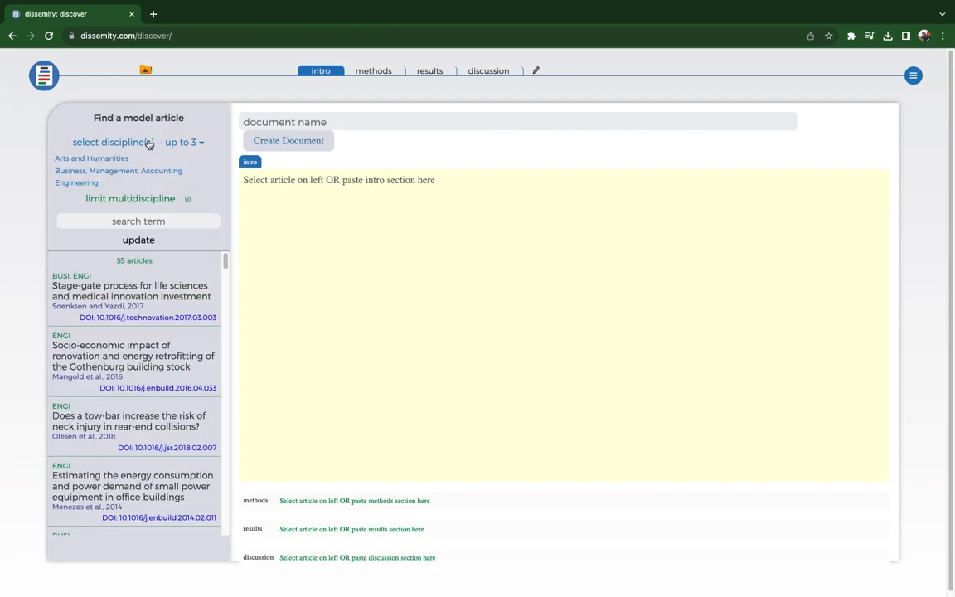
Step: Search the model articles for "health" and create a document from "Stage-gate process for life sciences and medical innovation investment"
left_click(138, 220)
left_click(130, 246)
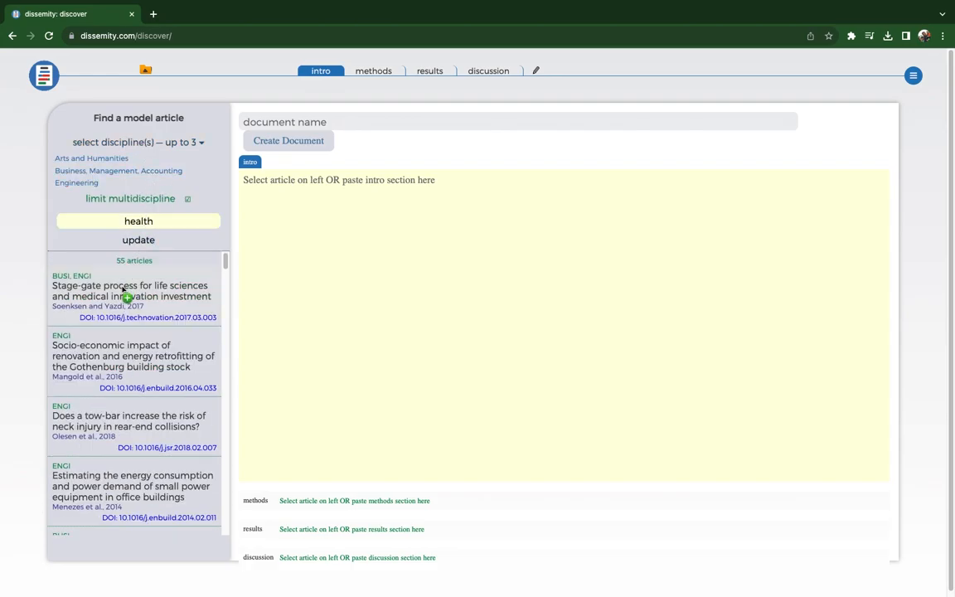
left_click(187, 200)
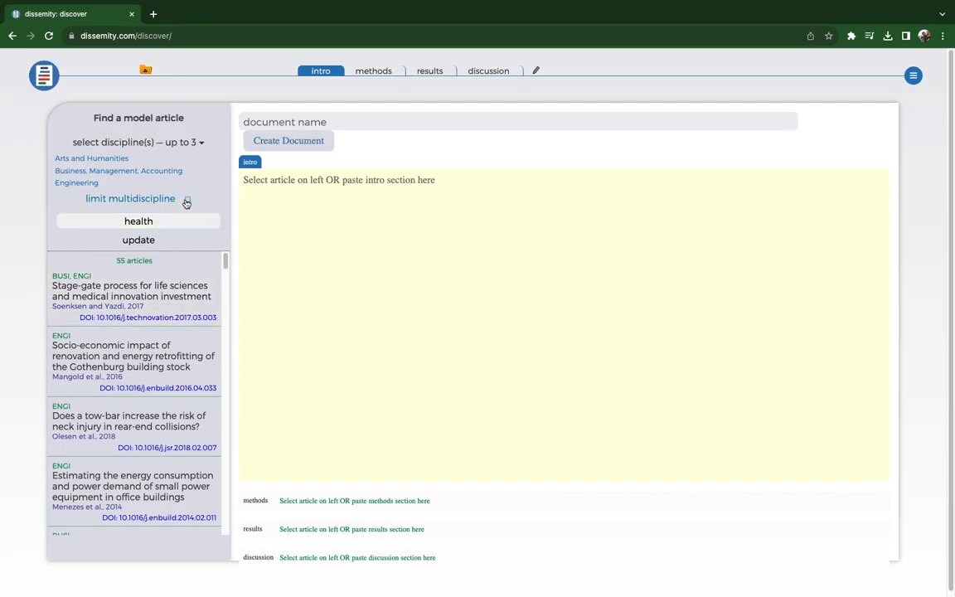
left_click(142, 246)
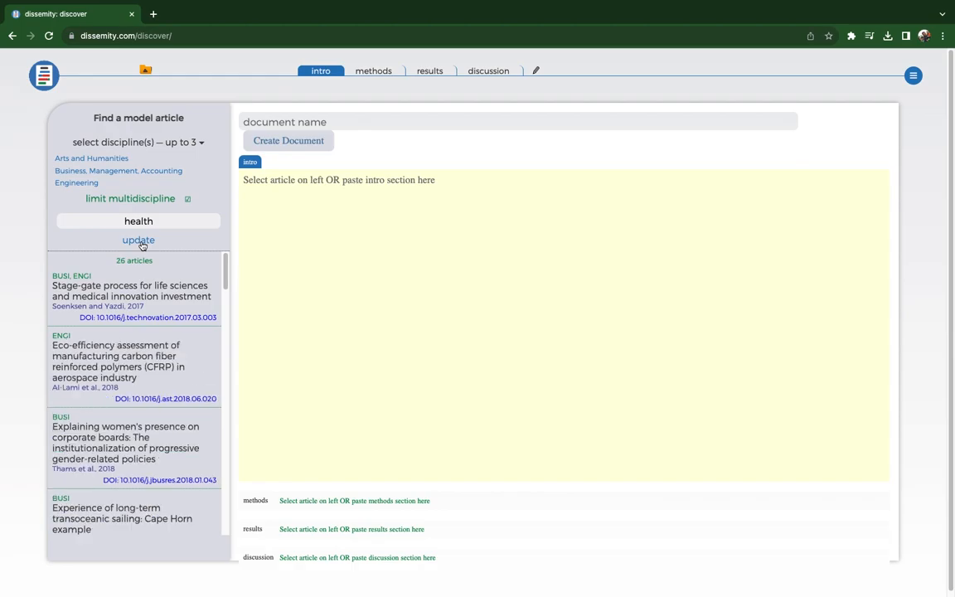
left_click(133, 295)
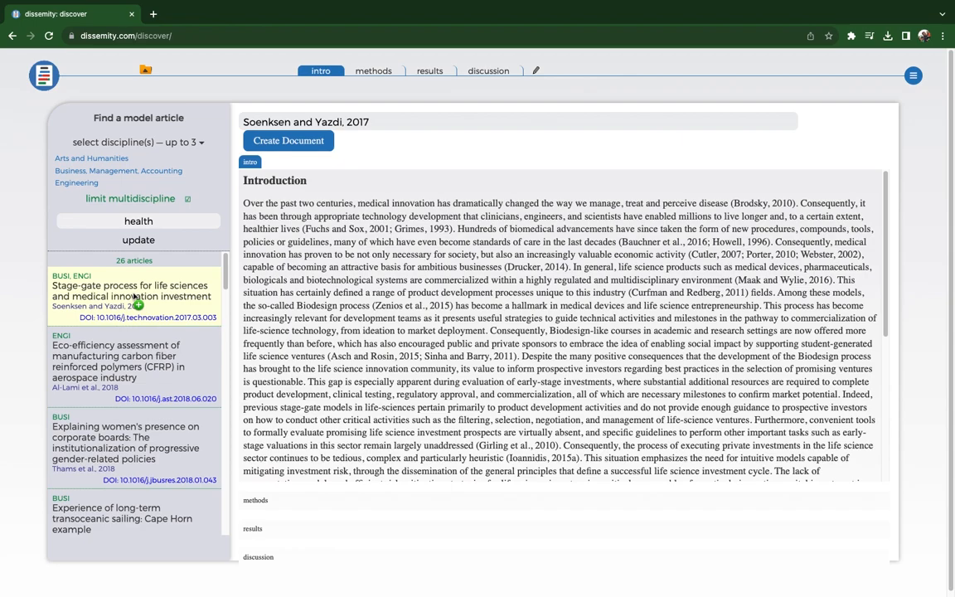
left_click(281, 141)
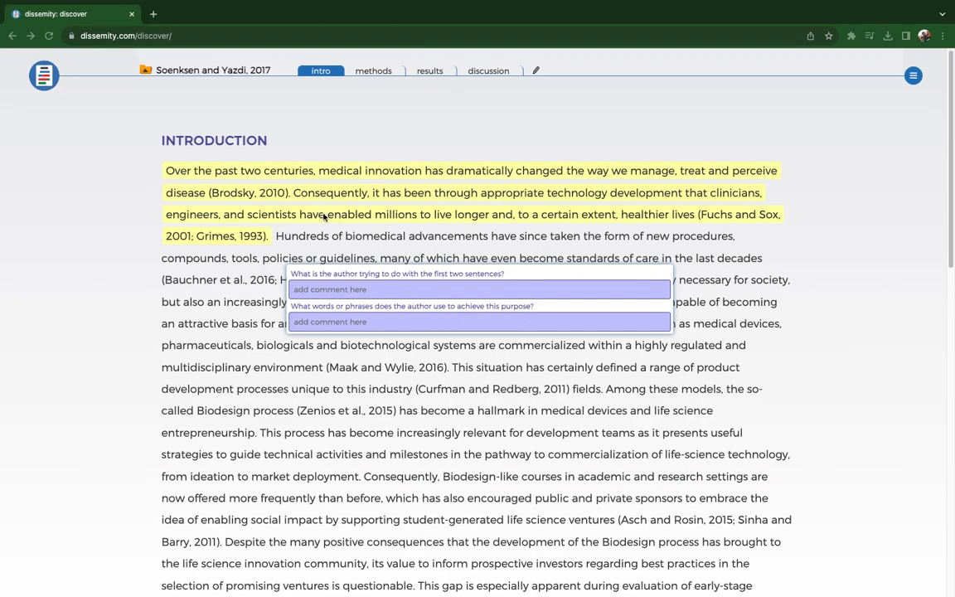
Step: Comment that the first two sentences introduce the topic's prominence, validated through citation, using "Over the past two centuries...Consequently...has dramatically changed...", and continue annotating
left_click(317, 289)
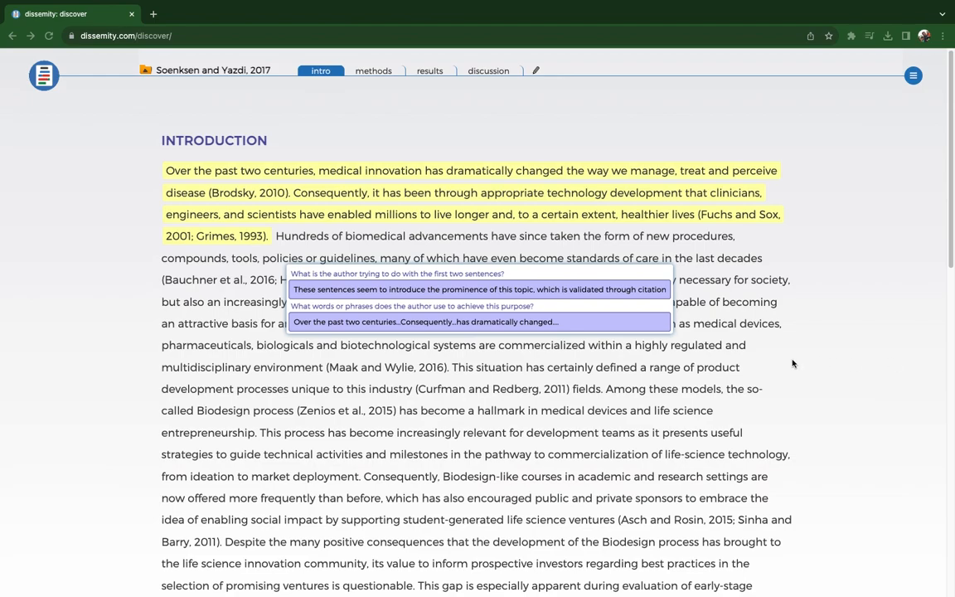
left_click(572, 323)
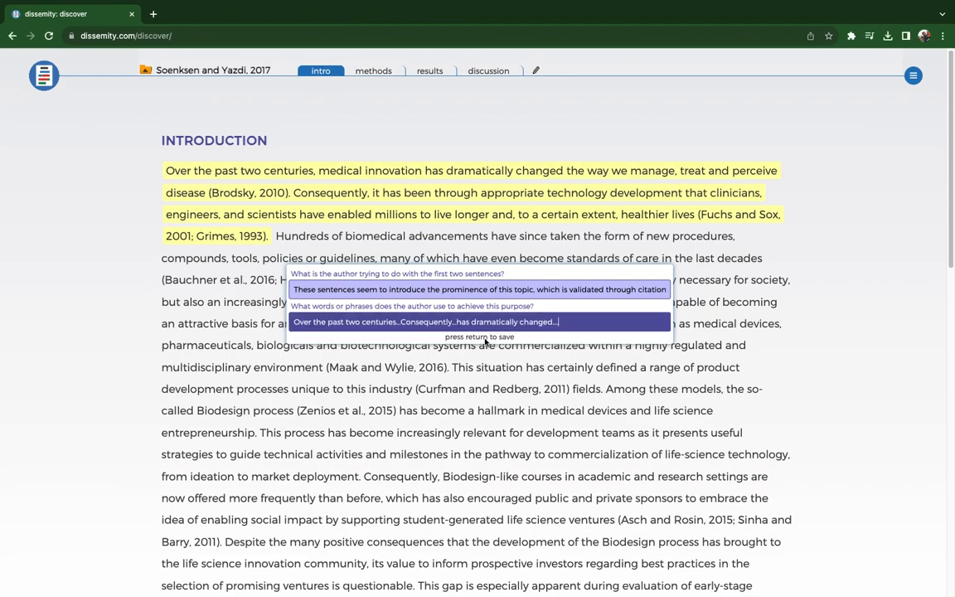
key("Return")
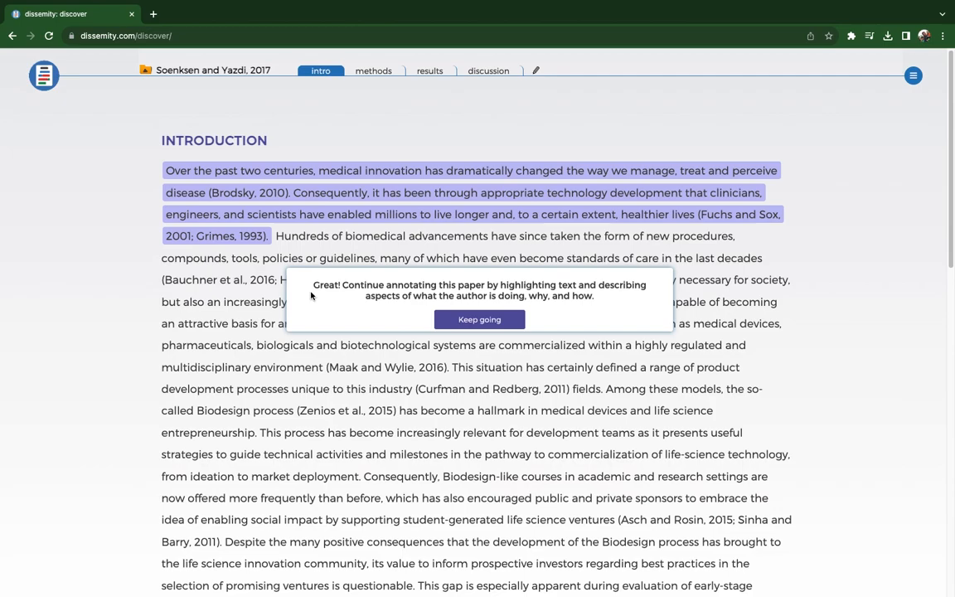
left_click(481, 321)
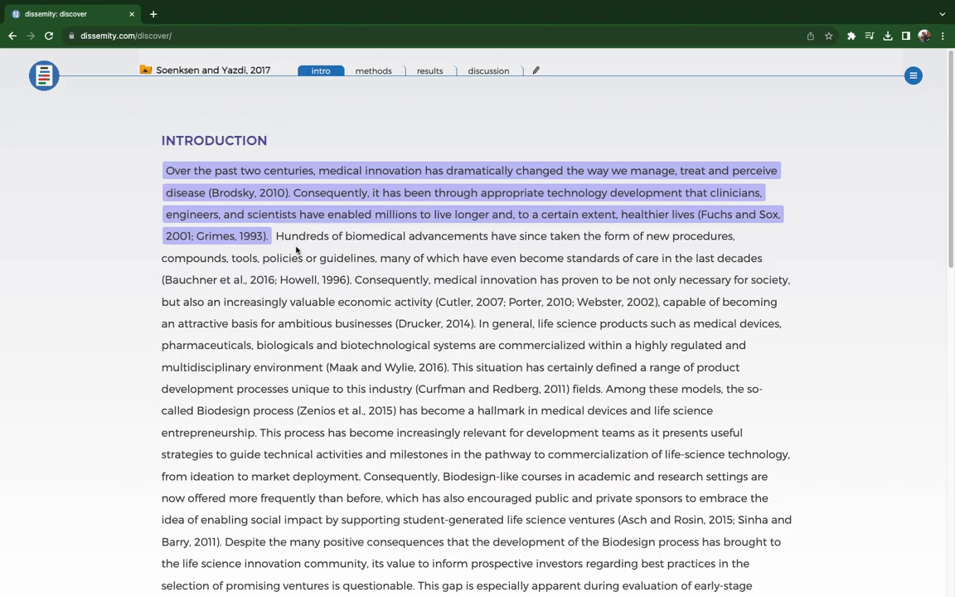
left_click_drag(274, 235, 348, 279)
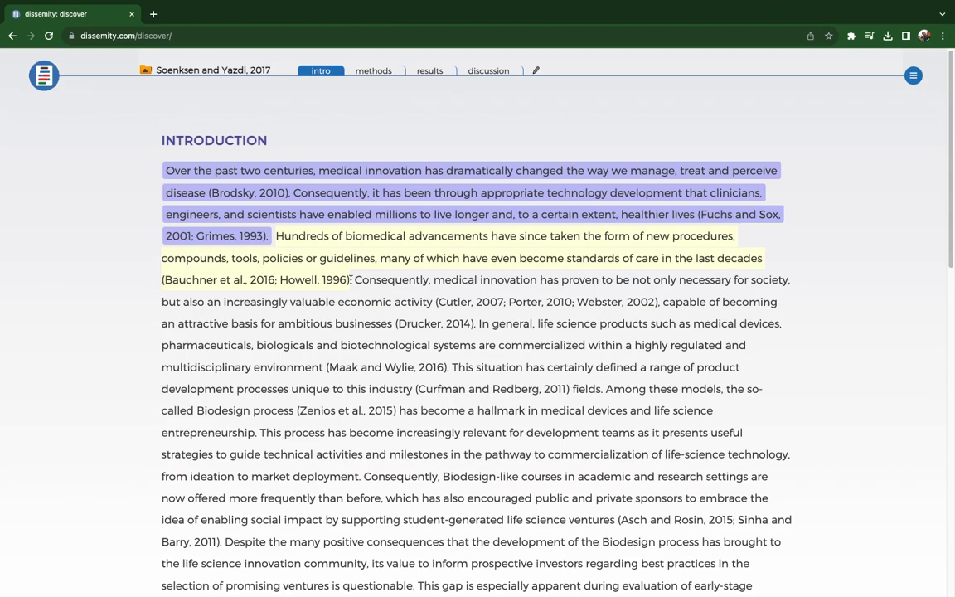
left_click_drag(349, 279, 523, 483)
scroll(497, 530, "down", 3)
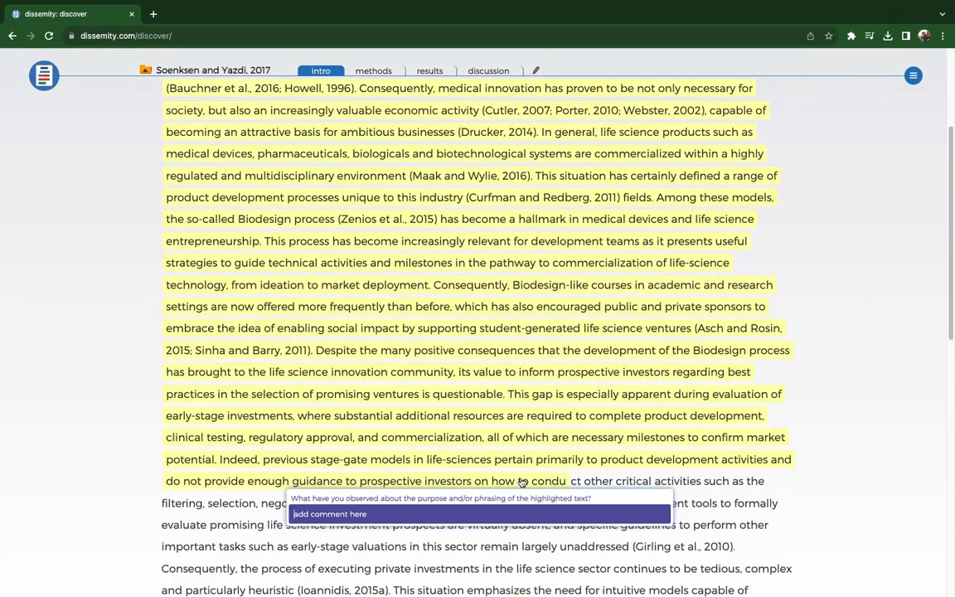
scroll(522, 483, "up", 5)
left_click(313, 240)
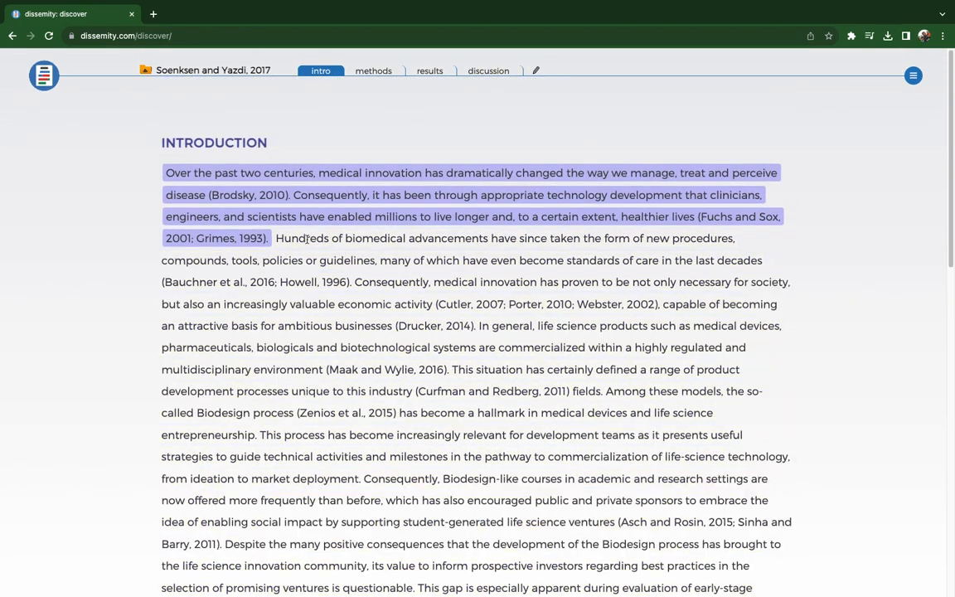
left_click_drag(313, 240, 446, 285)
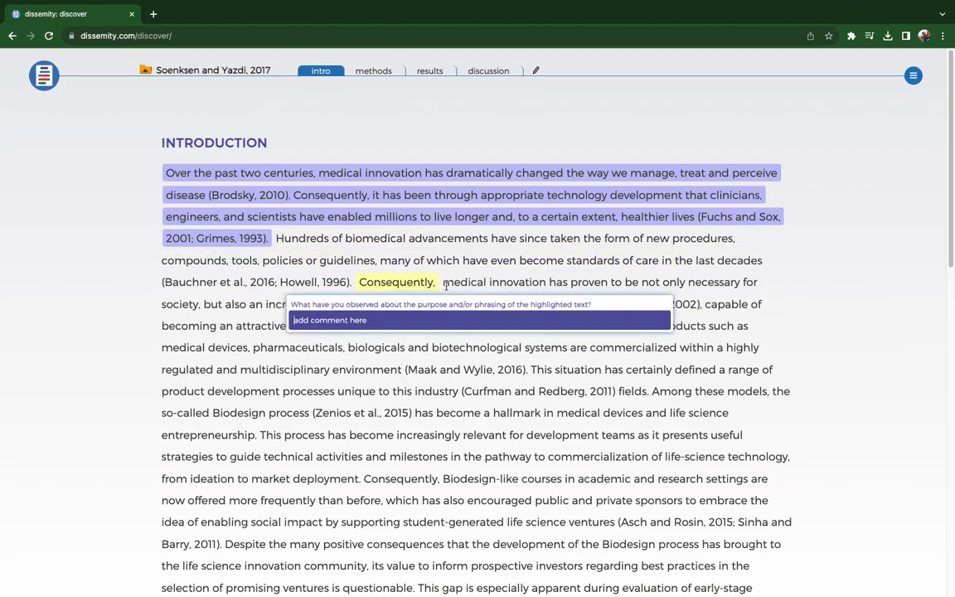
left_click(441, 286)
left_click_drag(543, 282, 630, 280)
left_click(510, 265)
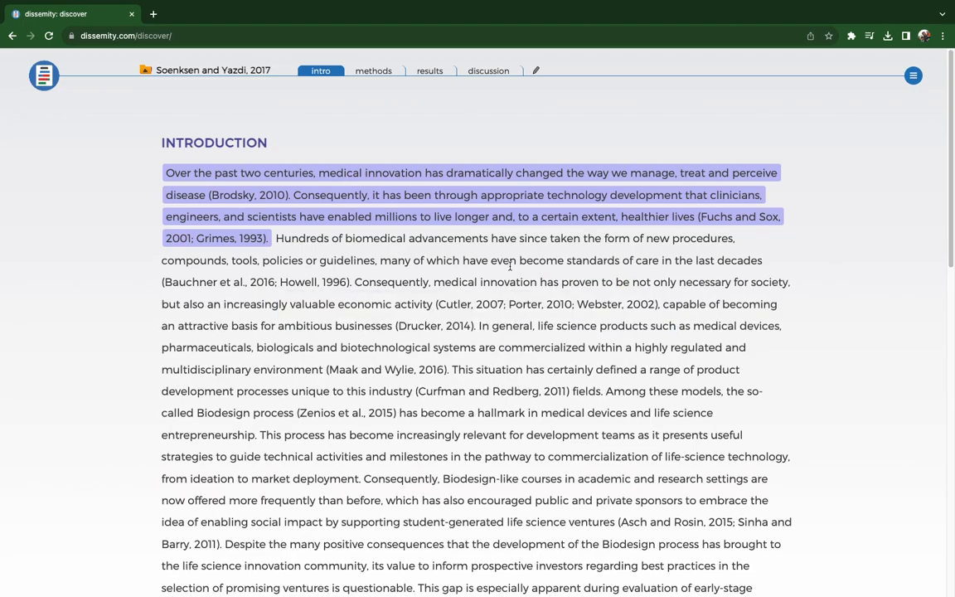
Step: Highlight the "Hundreds of biomedical advancements" sentence and comment "I notice that the sentence suggests there are standards of care that have last across decades."
left_click_drag(252, 214, 355, 282)
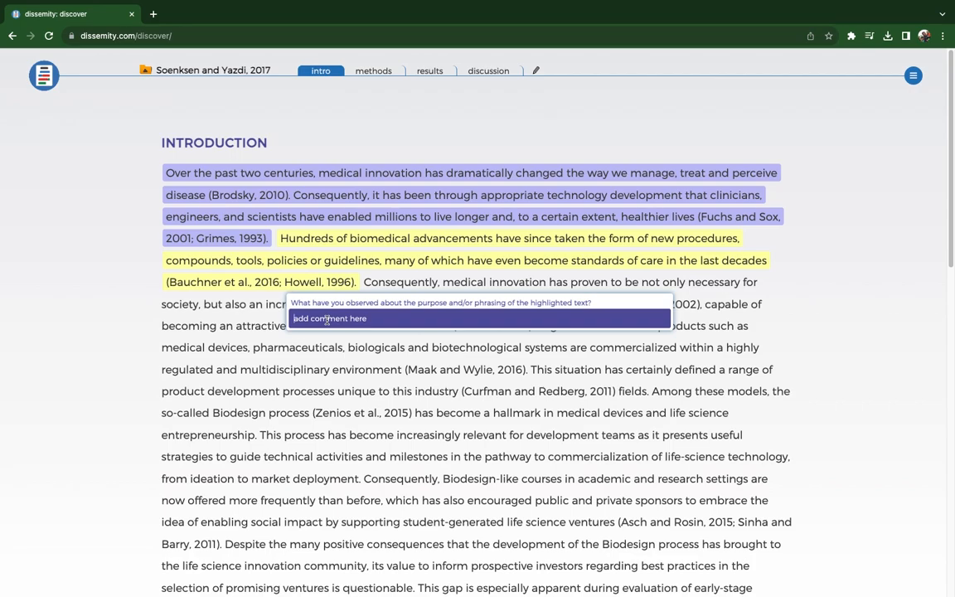
key("Return")
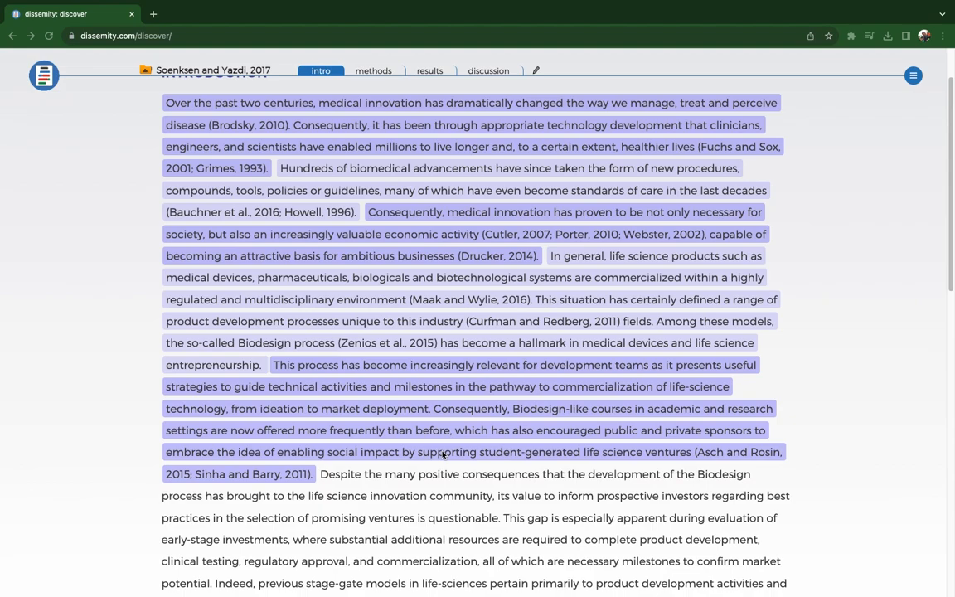
Step: Highlight the "Despite the many positive consequences" sentence with the comment "there seems to be a gap forming", and reuse that comment for "This gap"
scroll(444, 466, "down", 3)
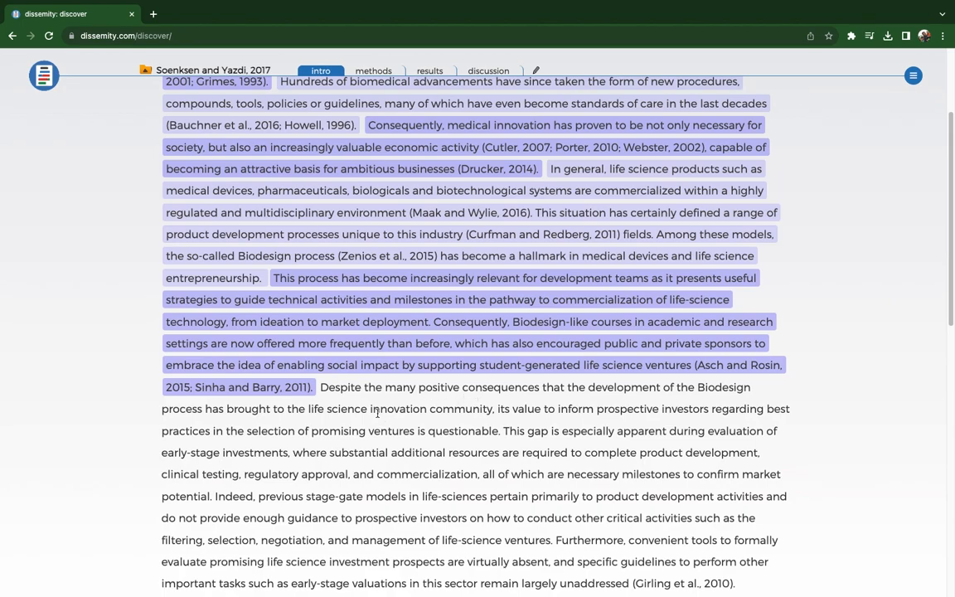
left_click_drag(322, 387, 495, 409)
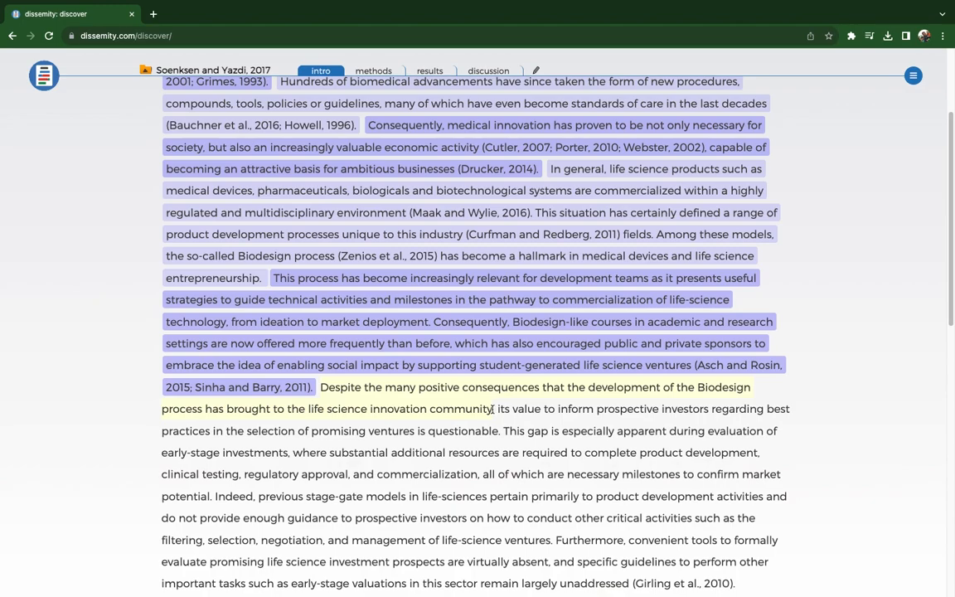
left_click_drag(495, 408, 500, 430)
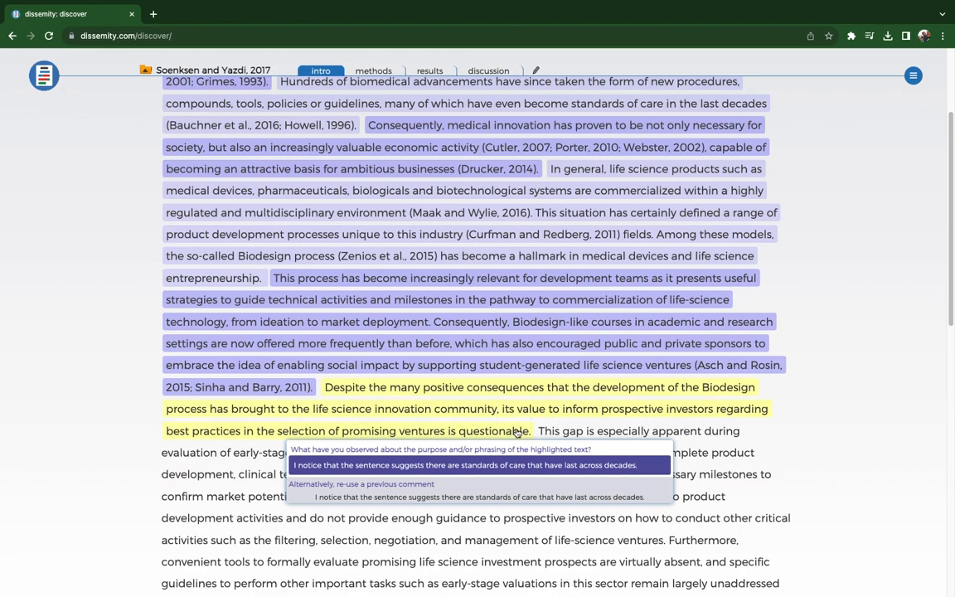
triple_click(485, 466)
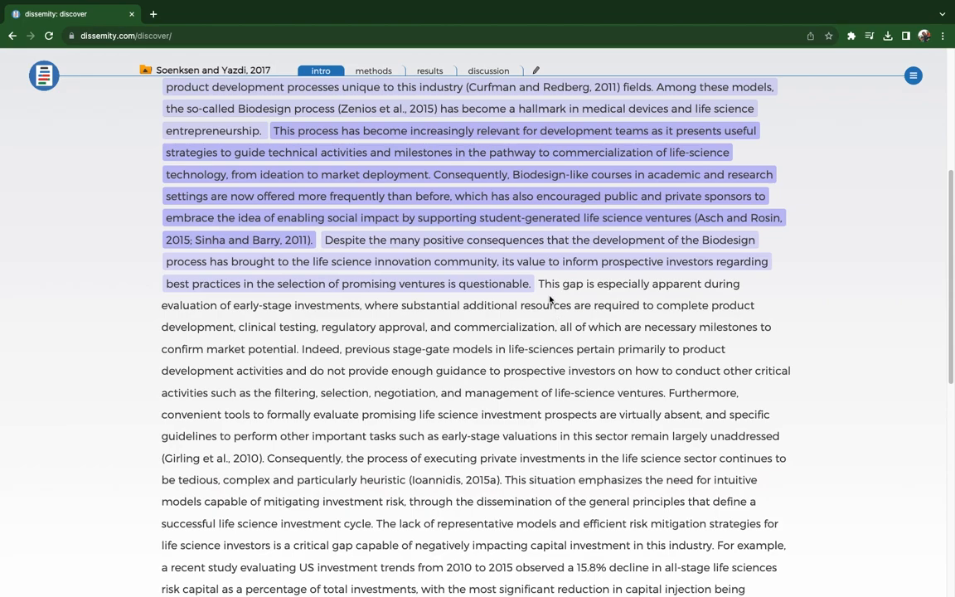
left_click_drag(539, 283, 583, 286)
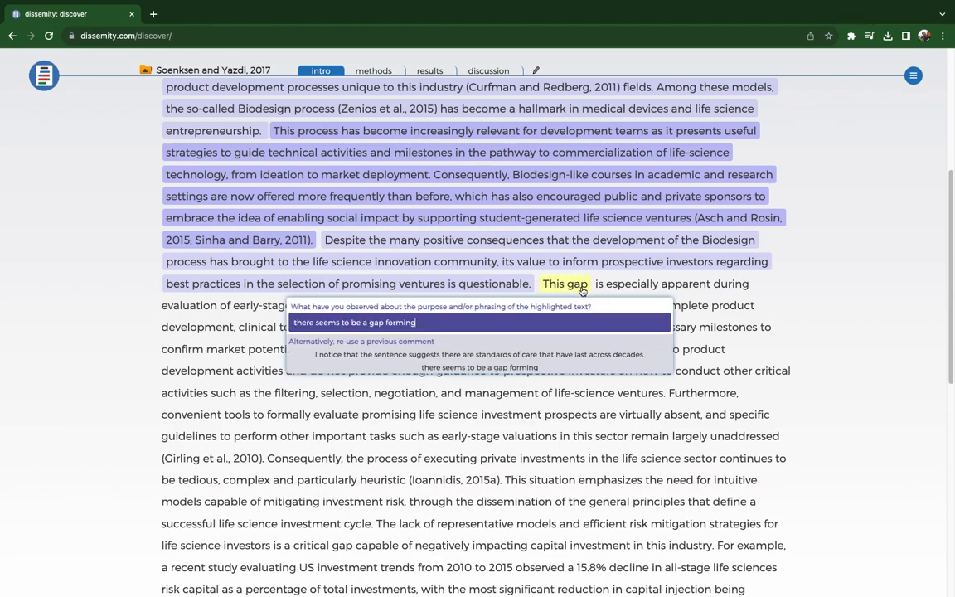
left_click(441, 368)
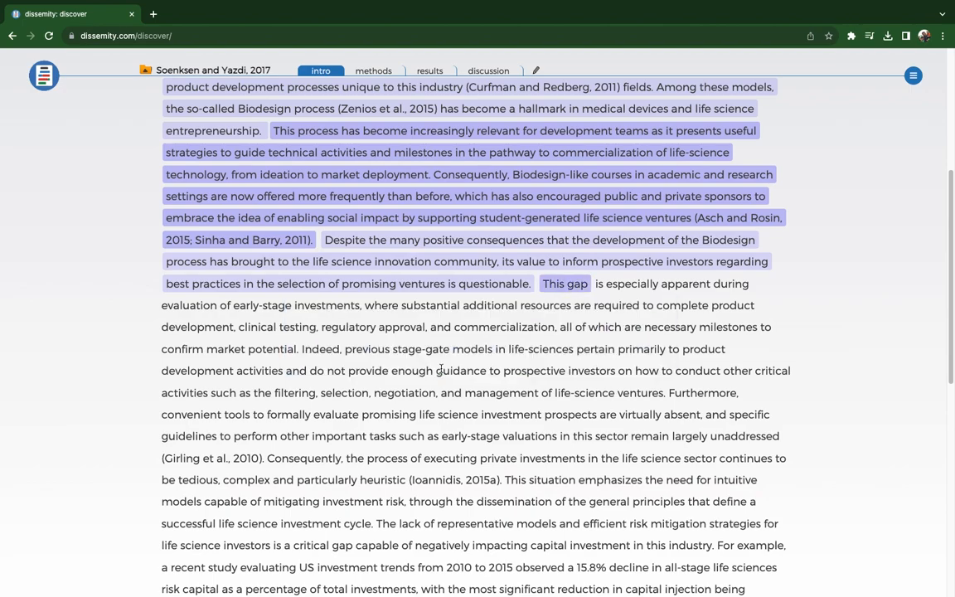
Step: Review the highlighted annotations from the beginning of the introduction to its end
scroll(757, 276, "up", 5)
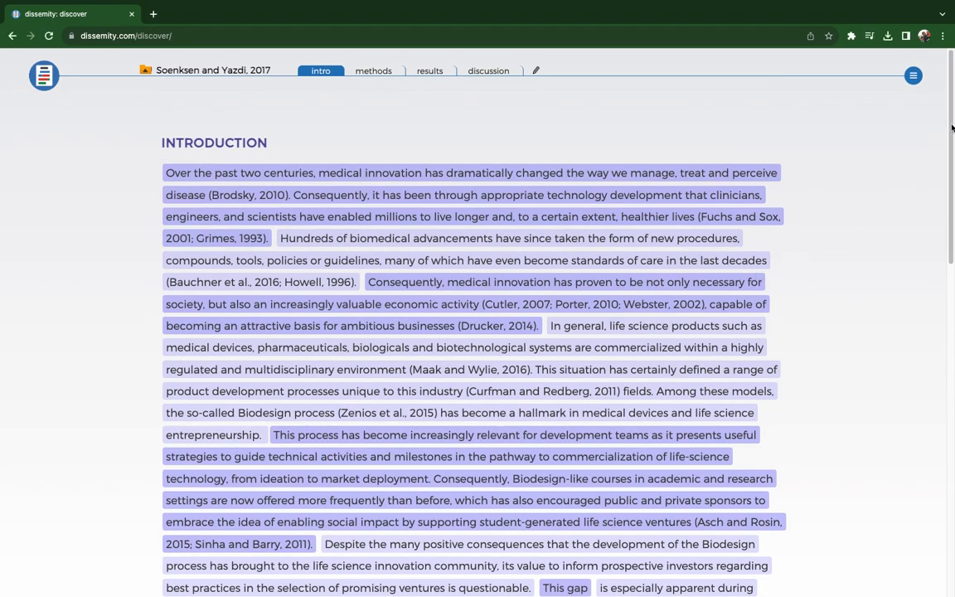
left_click_drag(952, 127, 949, 462)
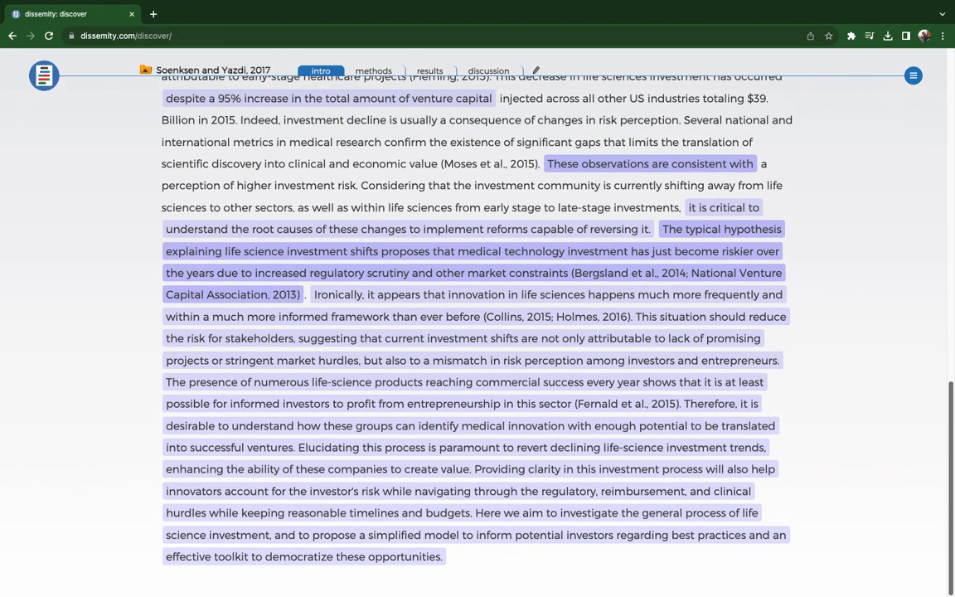